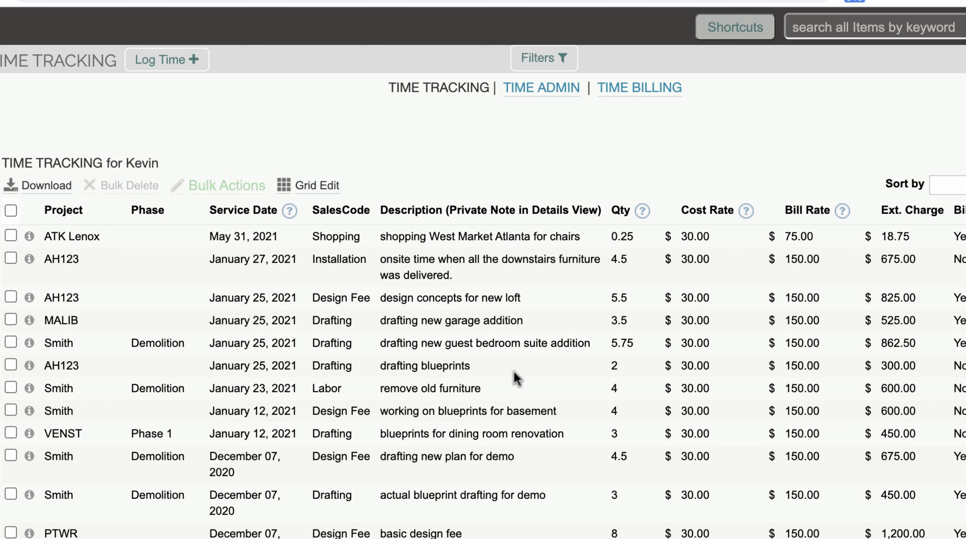
- Switch from Time Tracking to the Time Billing list of Kevin's unbilled charges
left_click(636, 88)
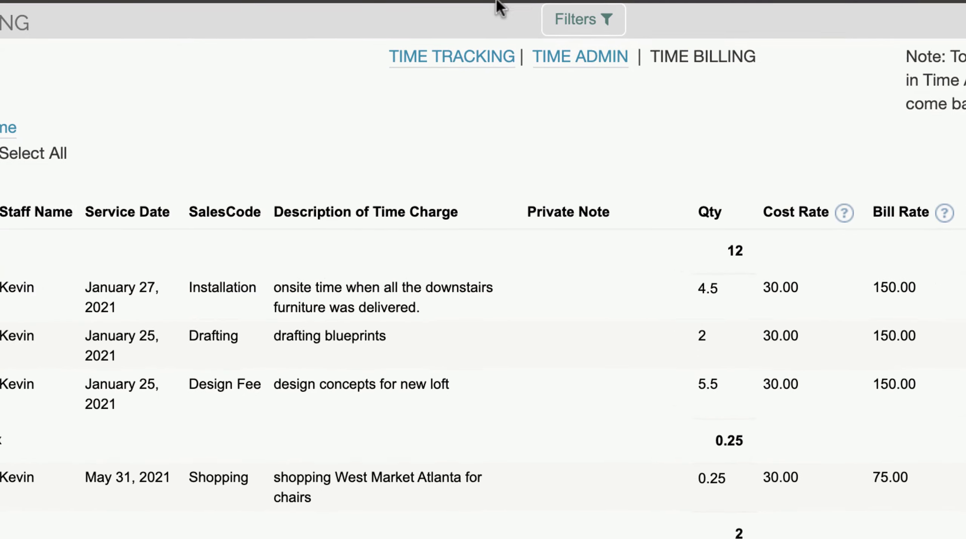
- Open the filters and set a May 1–May 31, 2021 date range, leaving the project unchosen
left_click(579, 23)
left_click(112, 95)
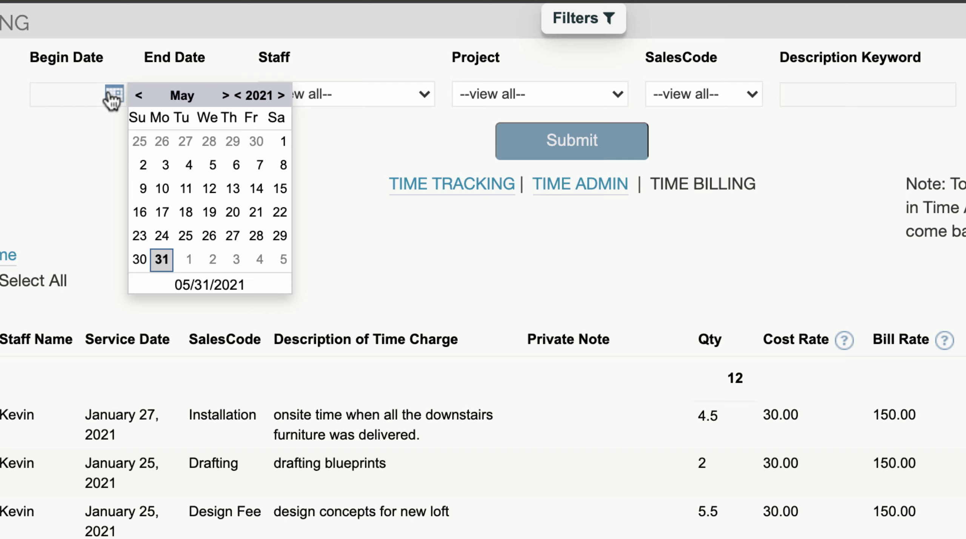
left_click(283, 141)
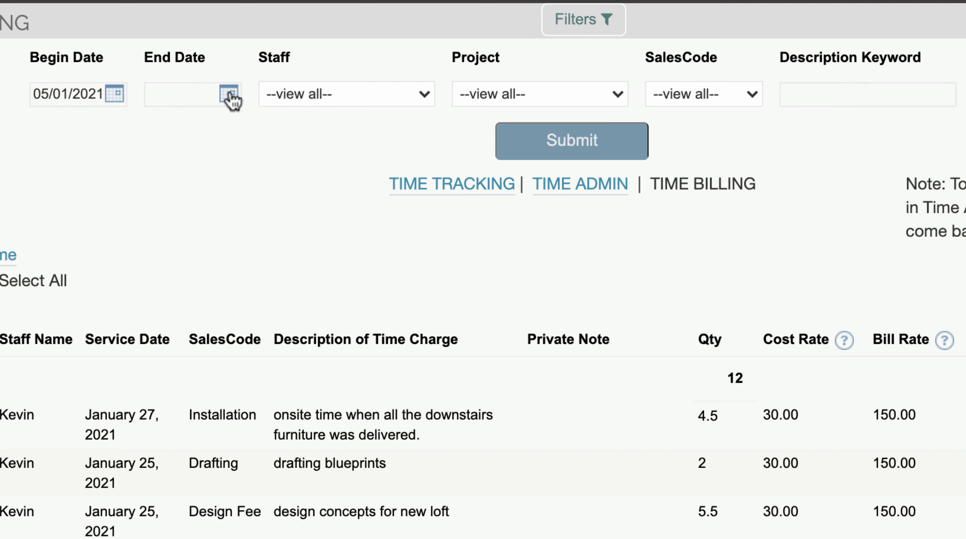
left_click(229, 95)
left_click(276, 259)
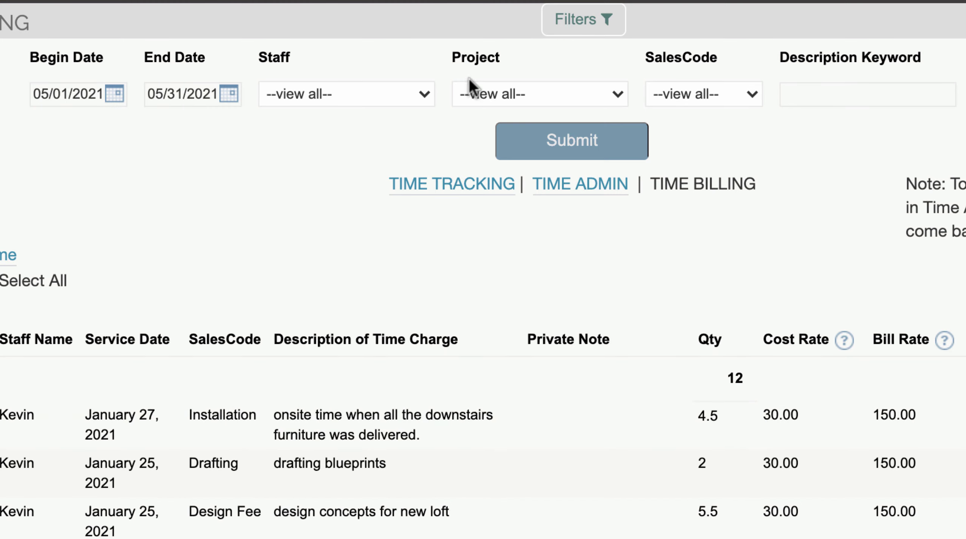
left_click(474, 92)
left_click(315, 151)
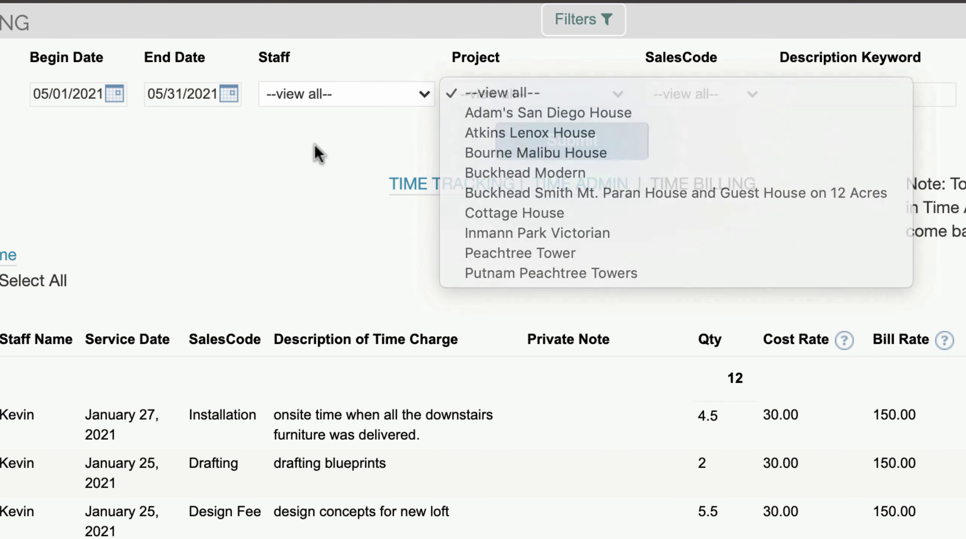
- Correct the date range to December 1, 2020 through January 31, 2021
left_click(113, 94)
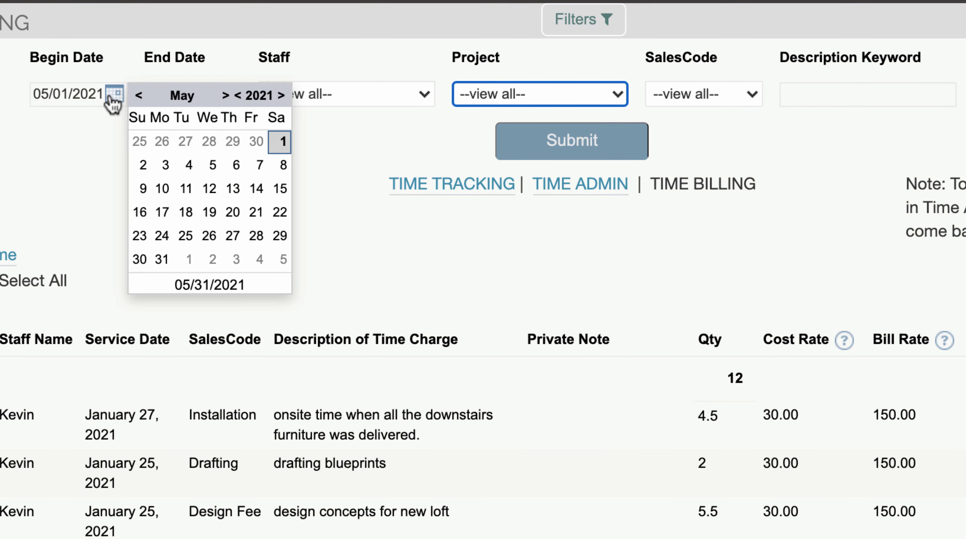
left_click(139, 95)
left_click(139, 96)
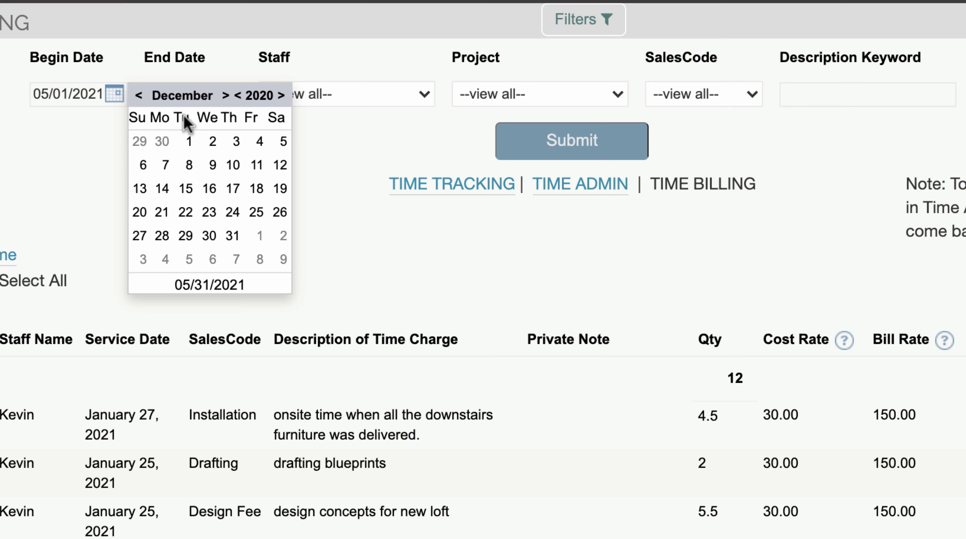
left_click(189, 142)
left_click(229, 94)
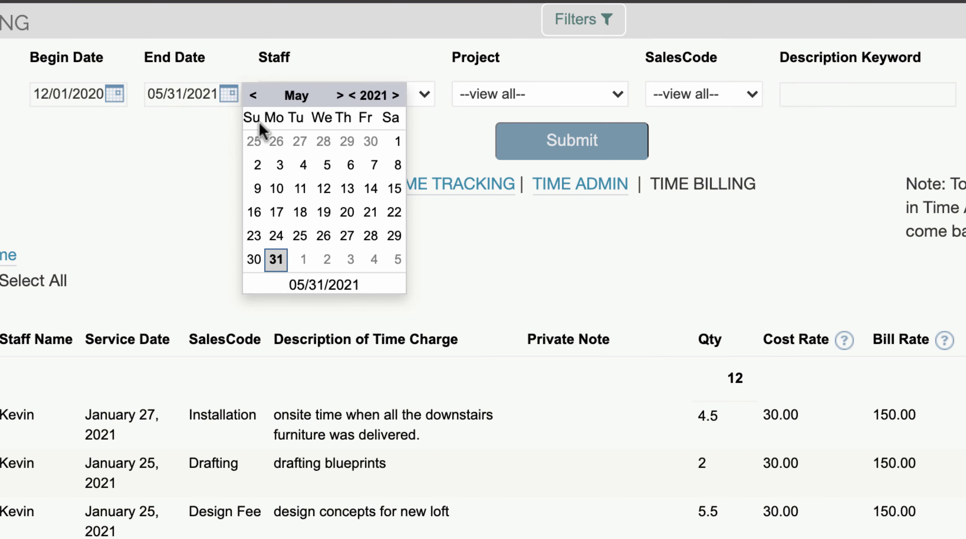
left_click(253, 95)
left_click(253, 95)
left_click(254, 96)
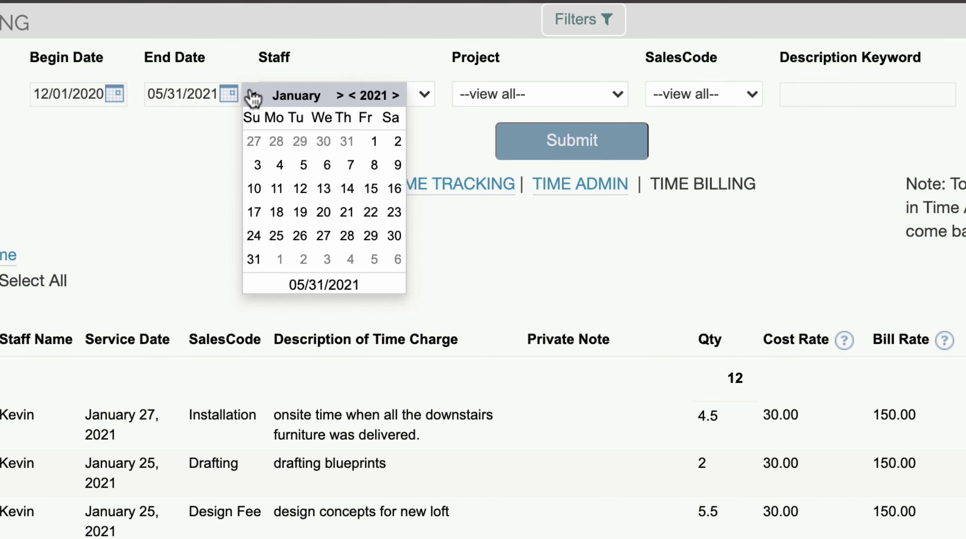
left_click(254, 258)
- Limit the list to the Buckhead Smith project and apply the filters
left_click(540, 94)
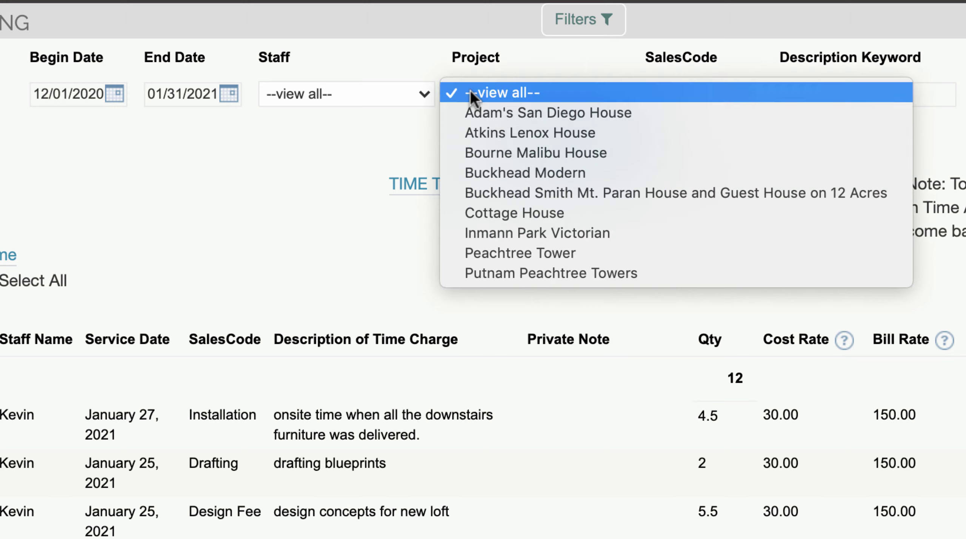
left_click(477, 195)
left_click(572, 140)
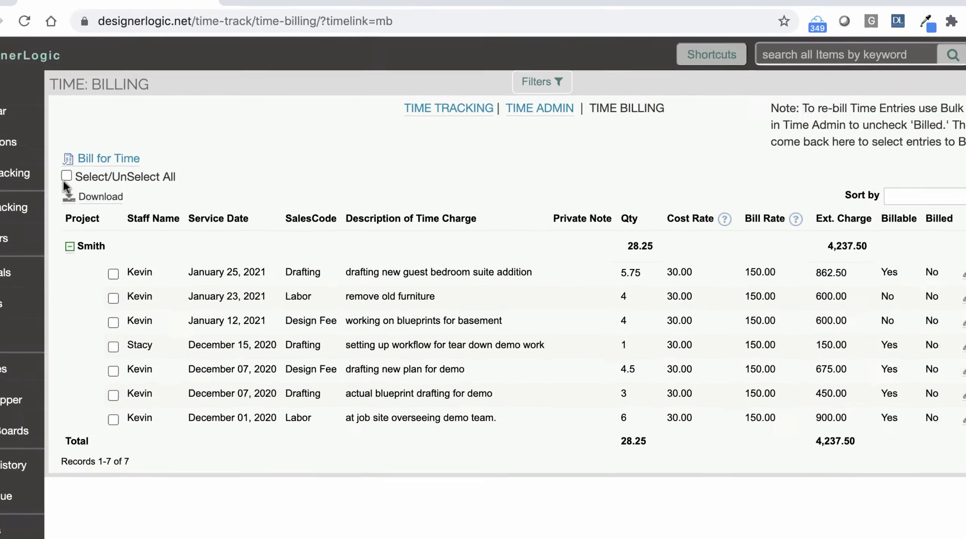
- Use Select/UnSelect All on the Smith entries, toggling the January 12 entry's checkbox
left_click(104, 185)
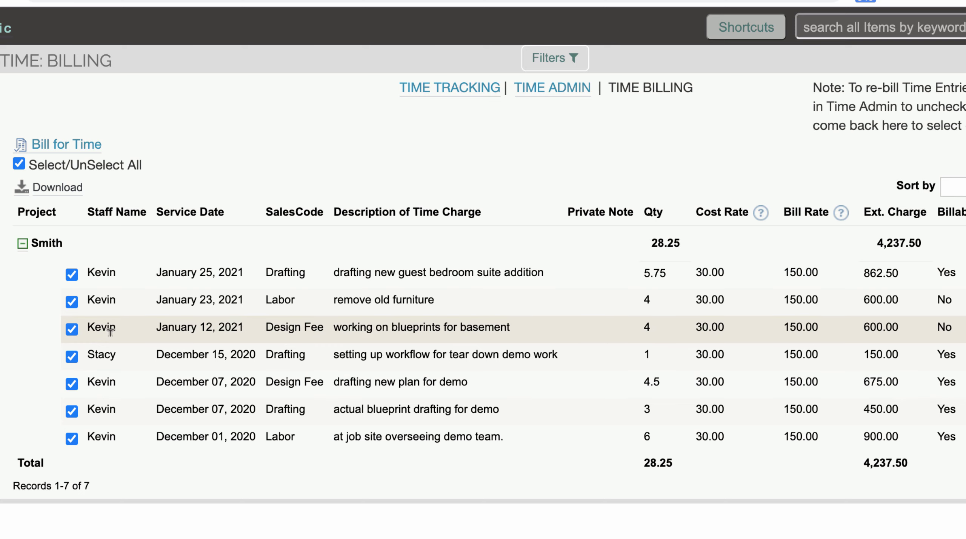
left_click(72, 329)
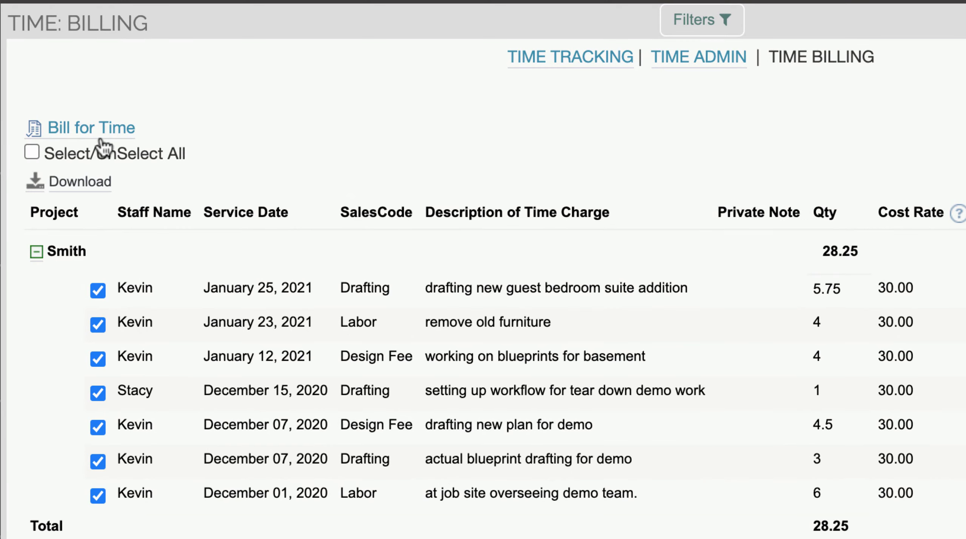
- Bill and confirm the selected Smith entries, then bring up the Shortcuts panel
left_click(99, 128)
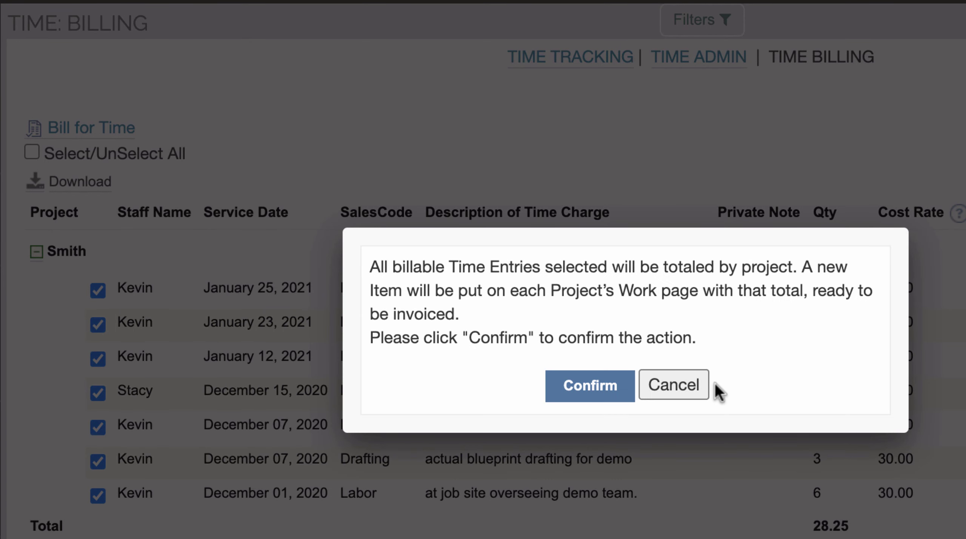
left_click(594, 388)
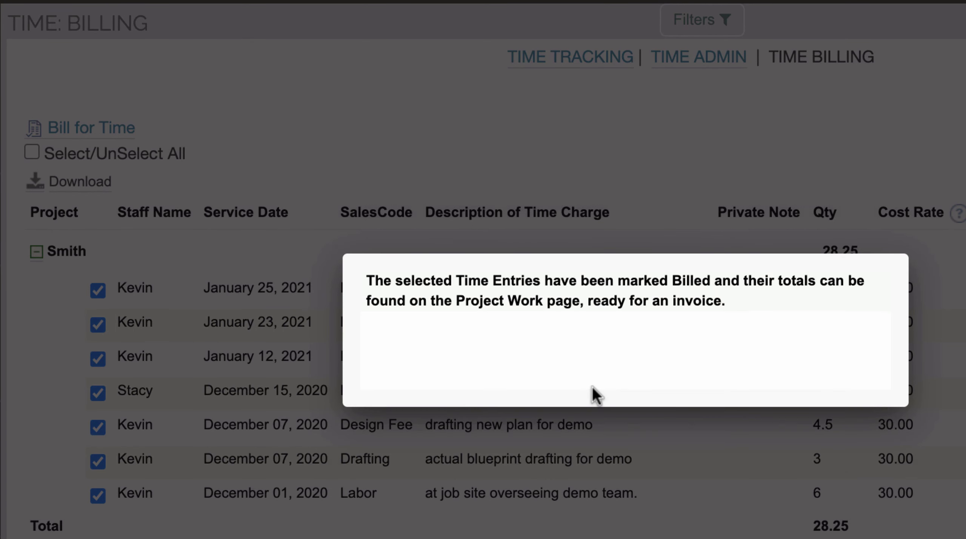
left_click(592, 387)
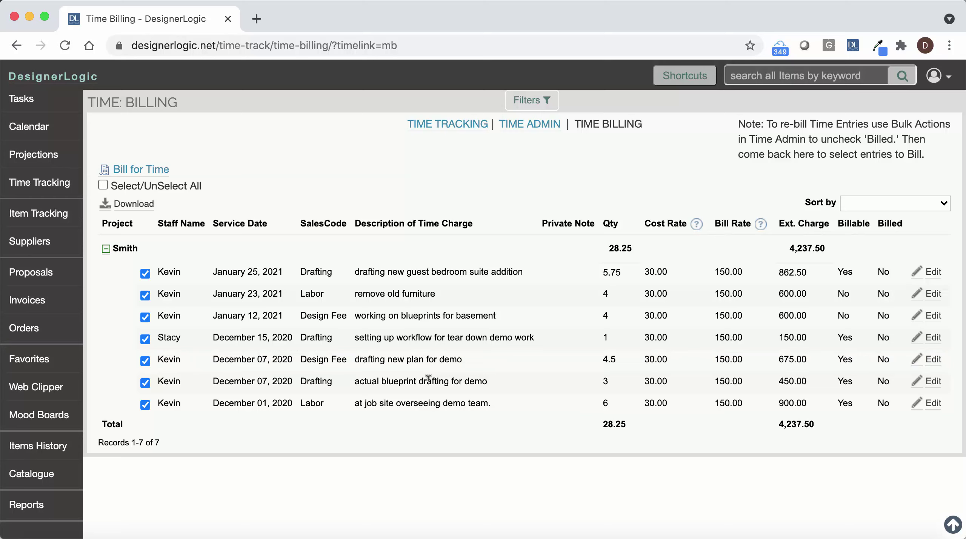
left_click(697, 80)
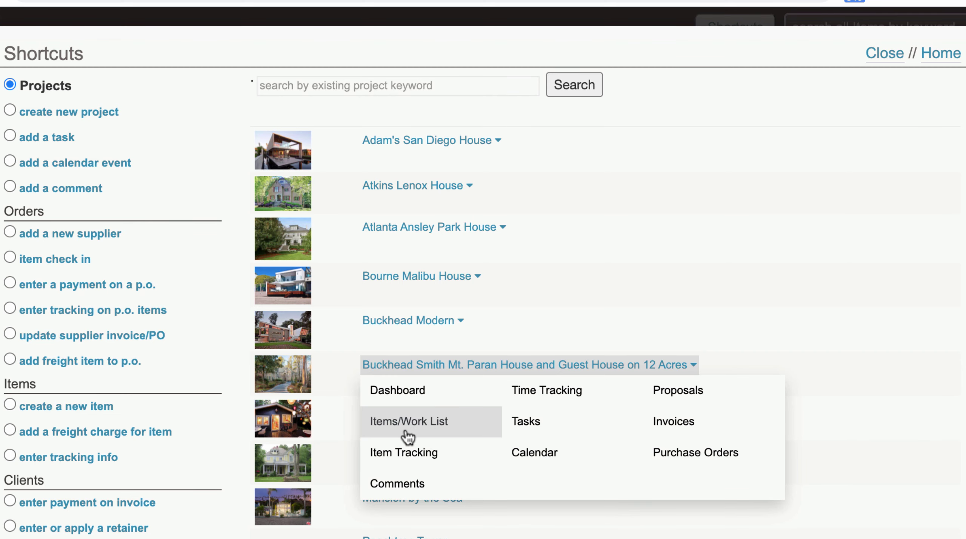
left_click(409, 431)
scroll(423, 400, "down", 5)
scroll(423, 400, "down", 5)
scroll(428, 401, "down", 3)
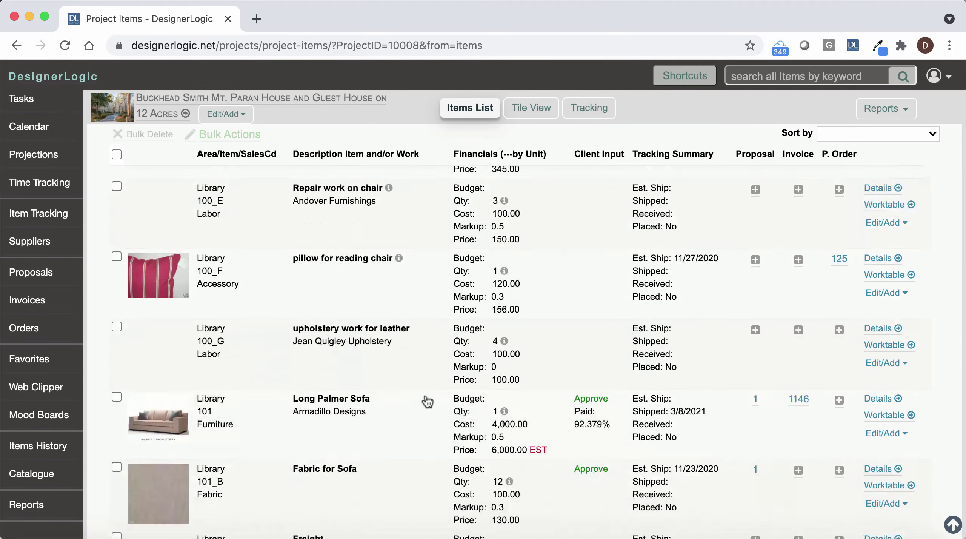
scroll(427, 401, "down", 5)
scroll(427, 401, "down", 4)
scroll(427, 401, "down", 3)
scroll(428, 401, "down", 2)
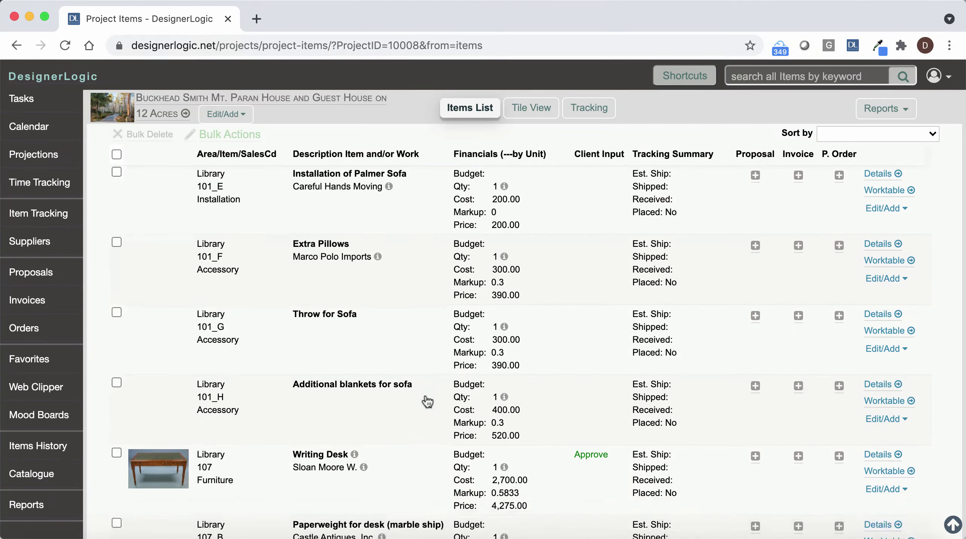
scroll(427, 401, "down", 4)
scroll(427, 401, "down", 3)
scroll(428, 401, "down", 4)
scroll(428, 401, "down", 3)
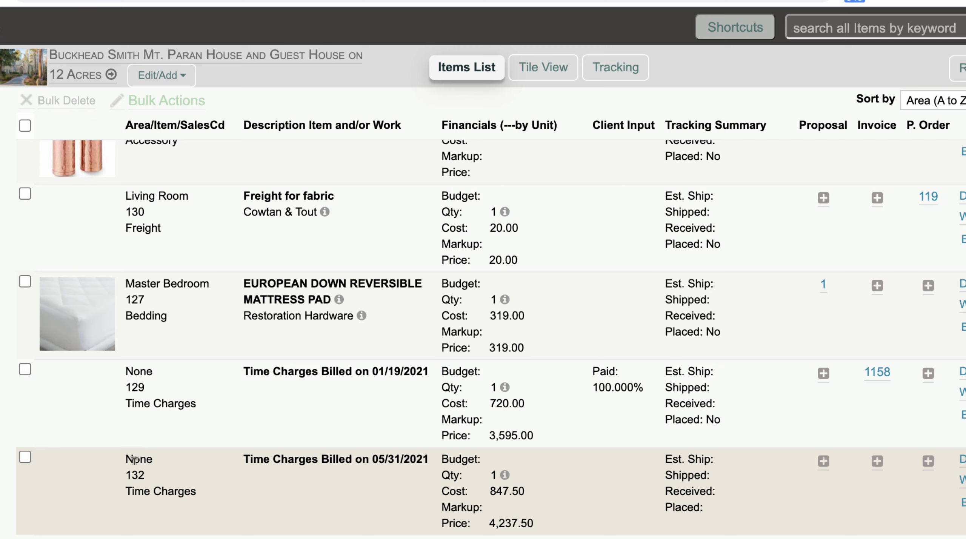
left_click(25, 457)
left_click(154, 102)
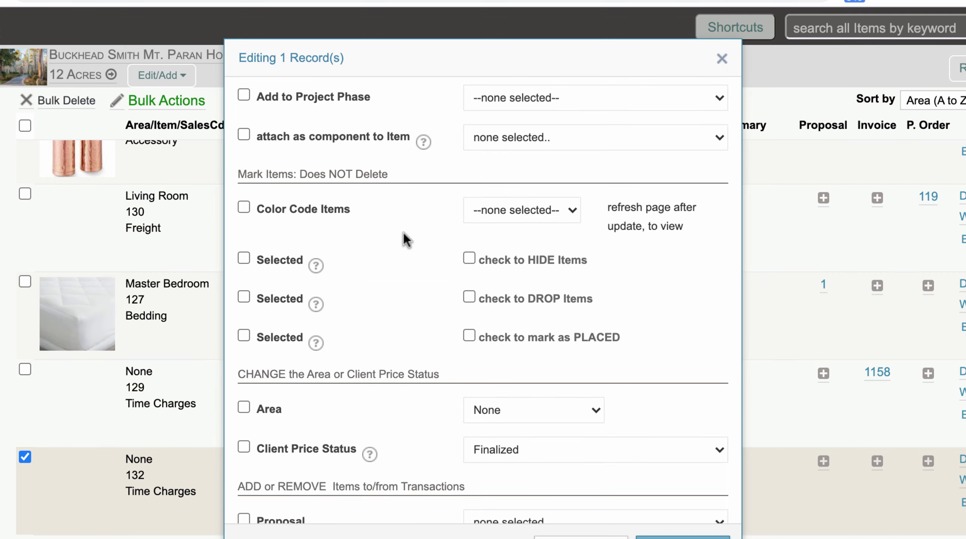
left_click(515, 409)
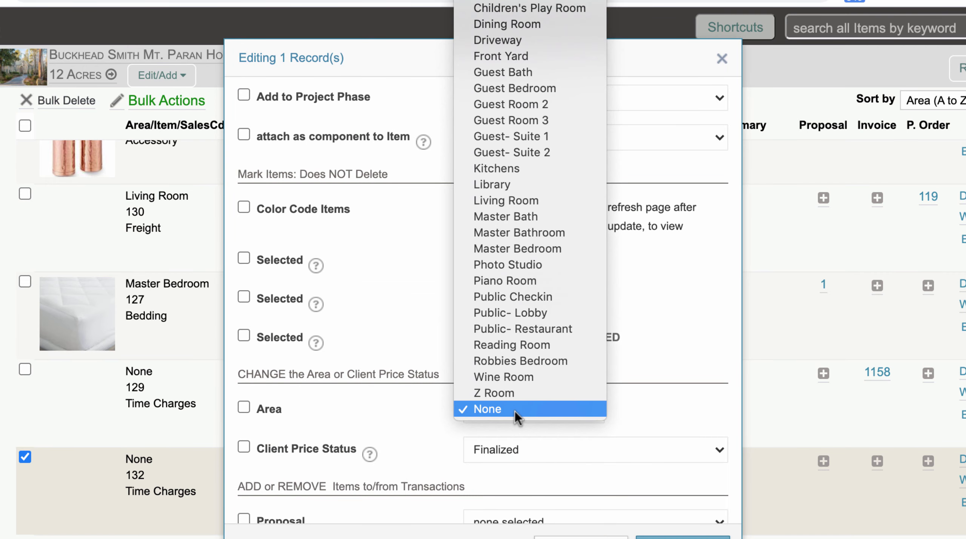
left_click(515, 410)
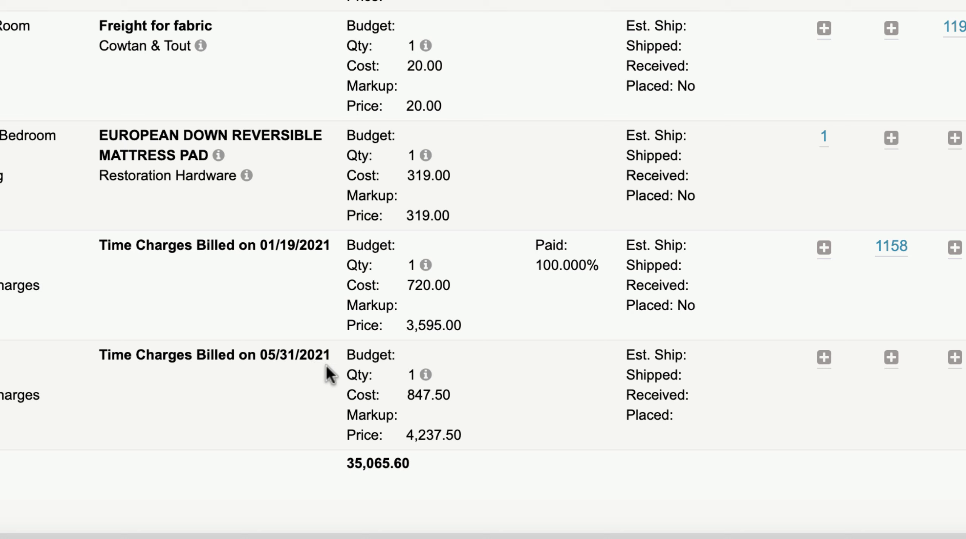
- Create invoice 1171 titled 'Time Charges for December and January' with the project address
left_click(892, 357)
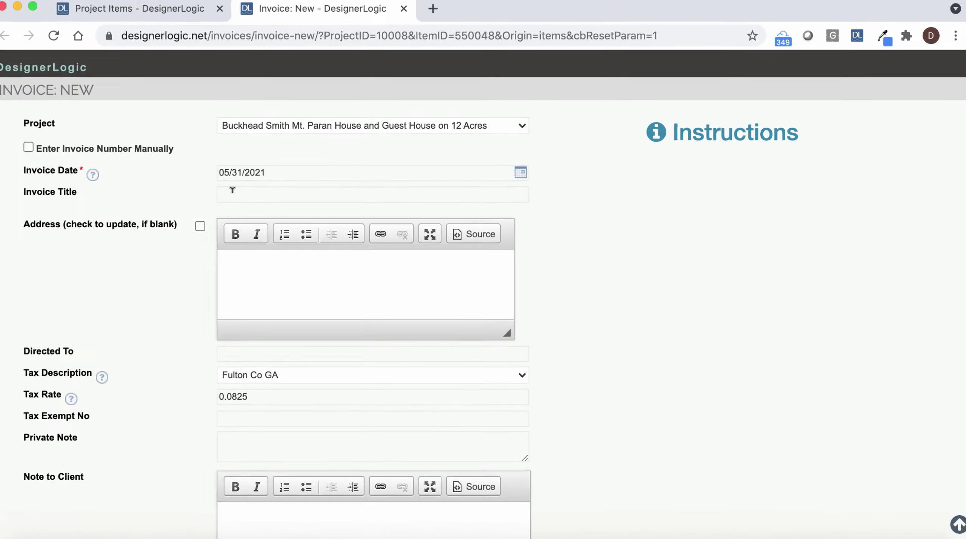
left_click(377, 201)
type("Tr")
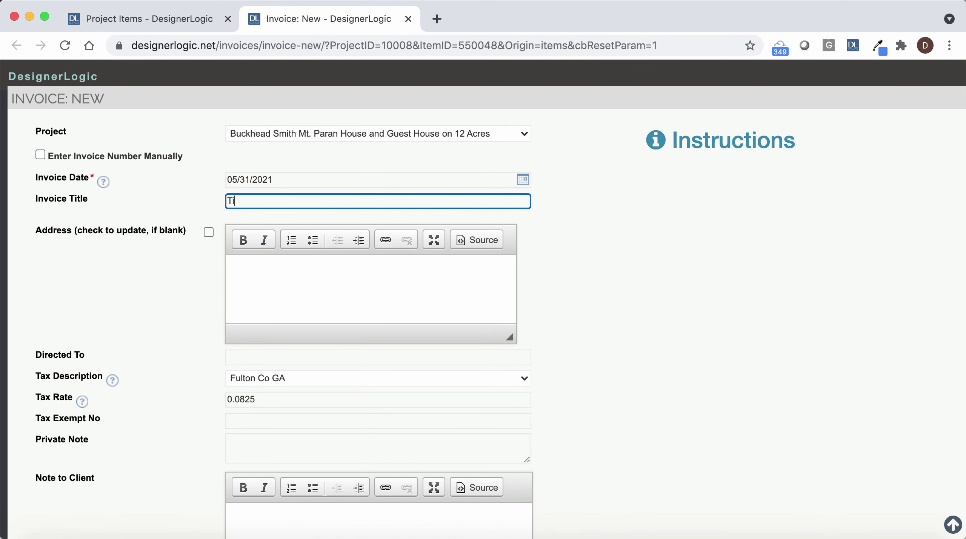
type("harges for December and January")
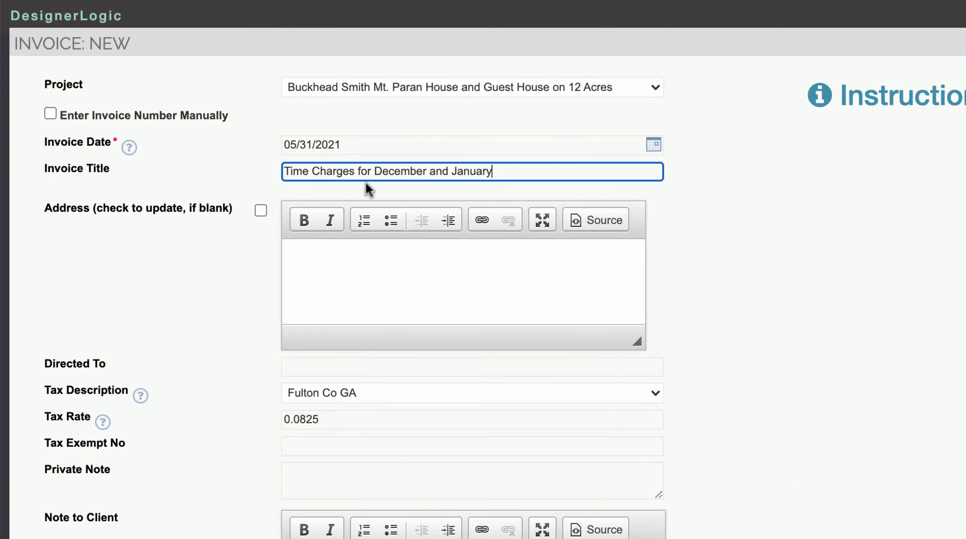
left_click(261, 210)
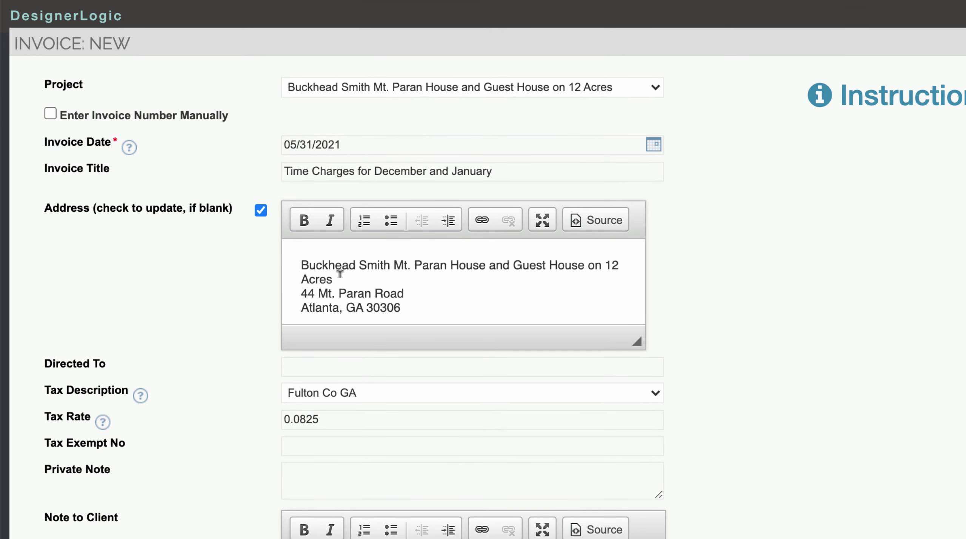
scroll(348, 324, "down", 3)
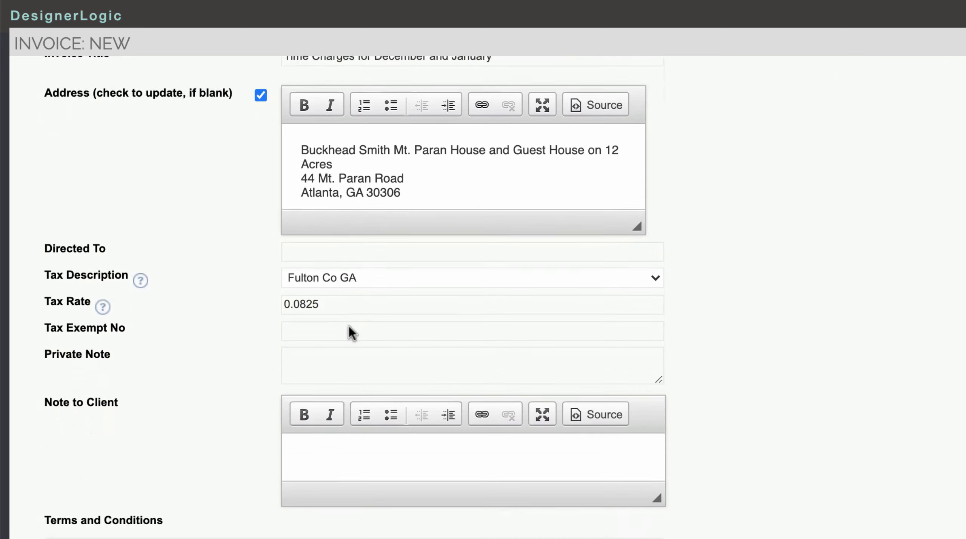
scroll(348, 323, "down", 2)
scroll(340, 294, "down", 3)
scroll(348, 302, "down", 2)
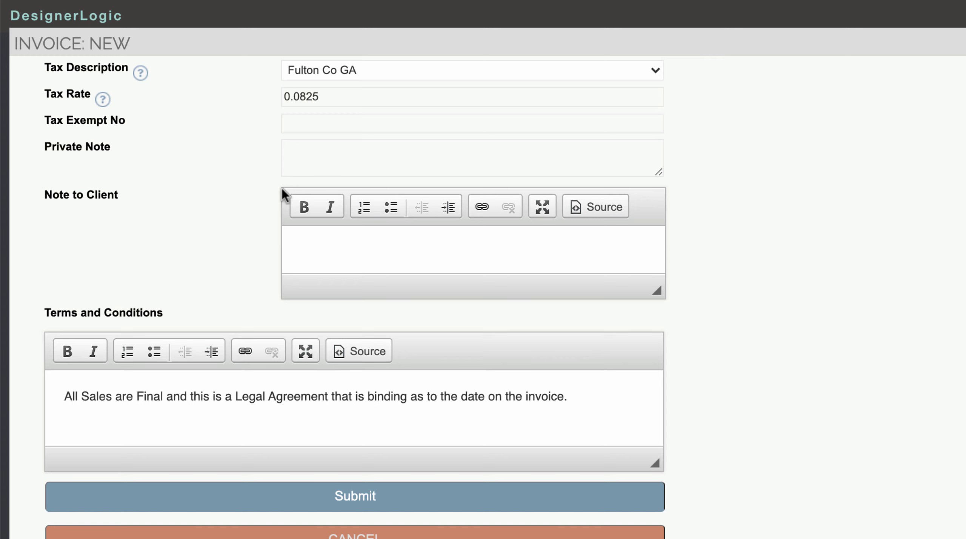
left_click(360, 500)
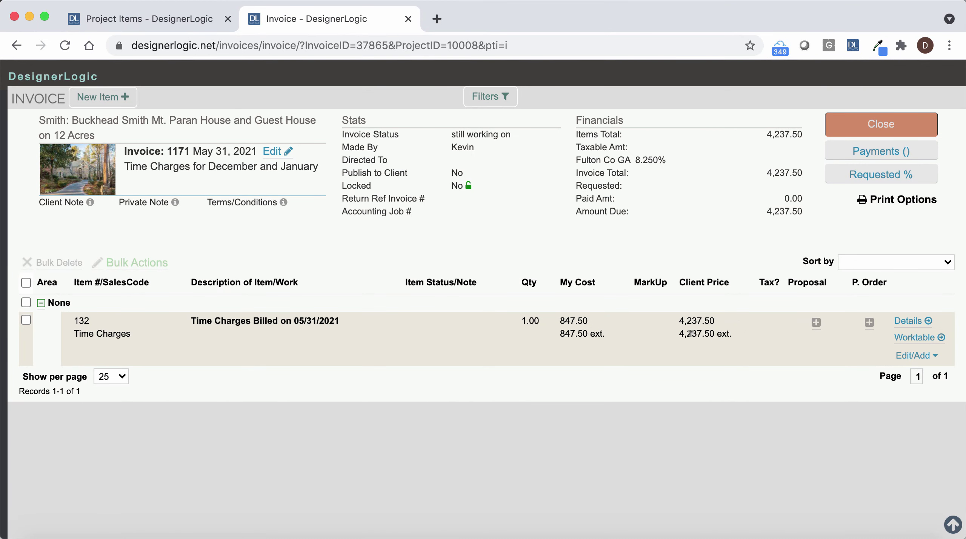
- Open invoice 1171's standard printout from Print Options
left_click(890, 199)
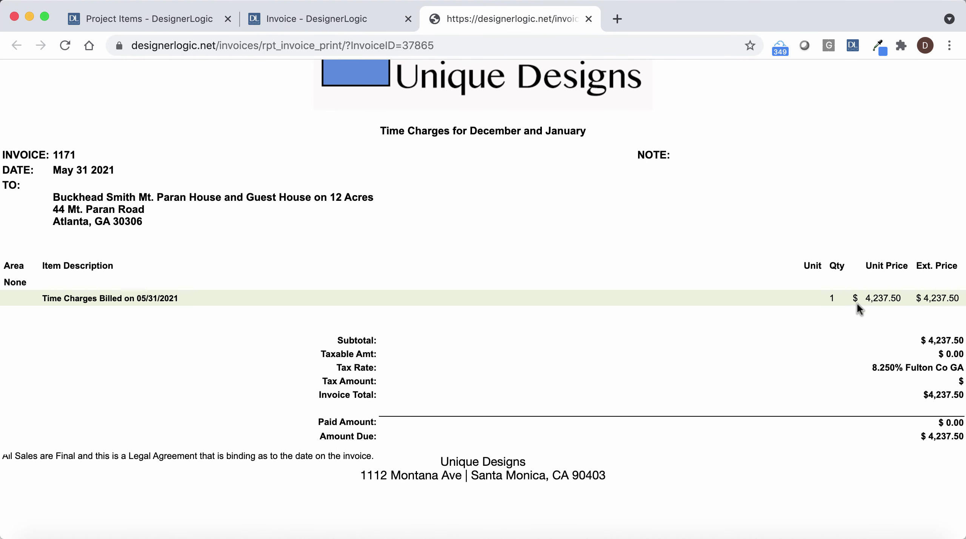
- Close the plain and time-log printouts, then close invoice 1171
left_click(590, 19)
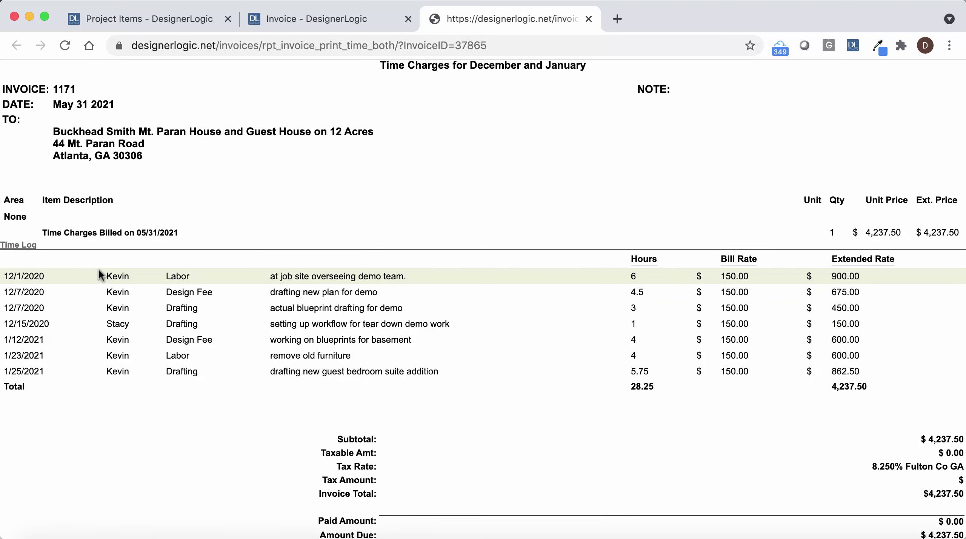
scroll(174, 363, "down", 3)
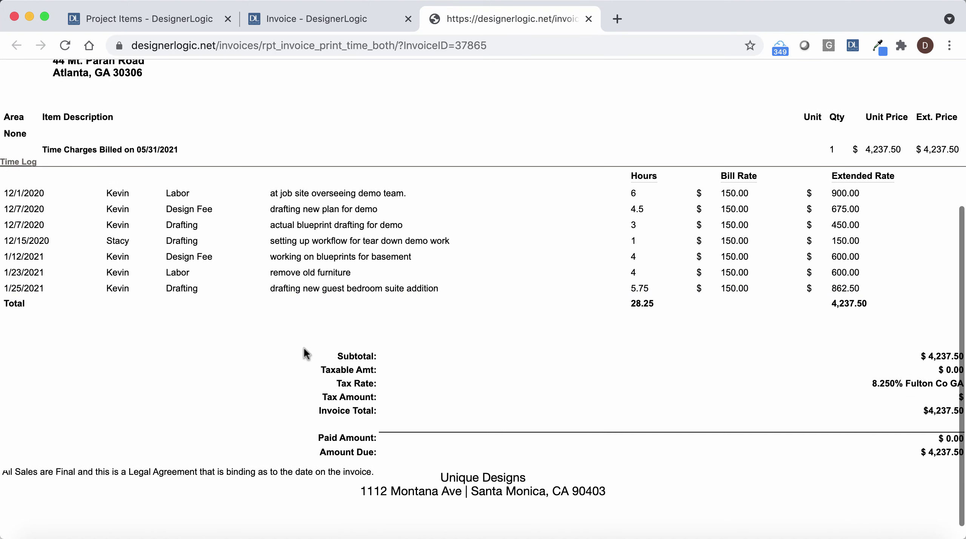
scroll(361, 335, "up", 5)
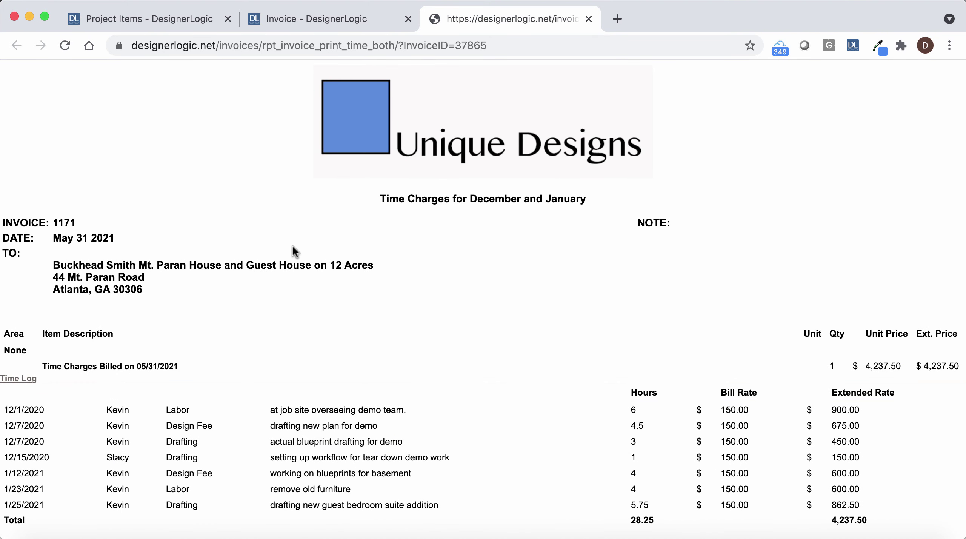
scroll(284, 177, "down", 3)
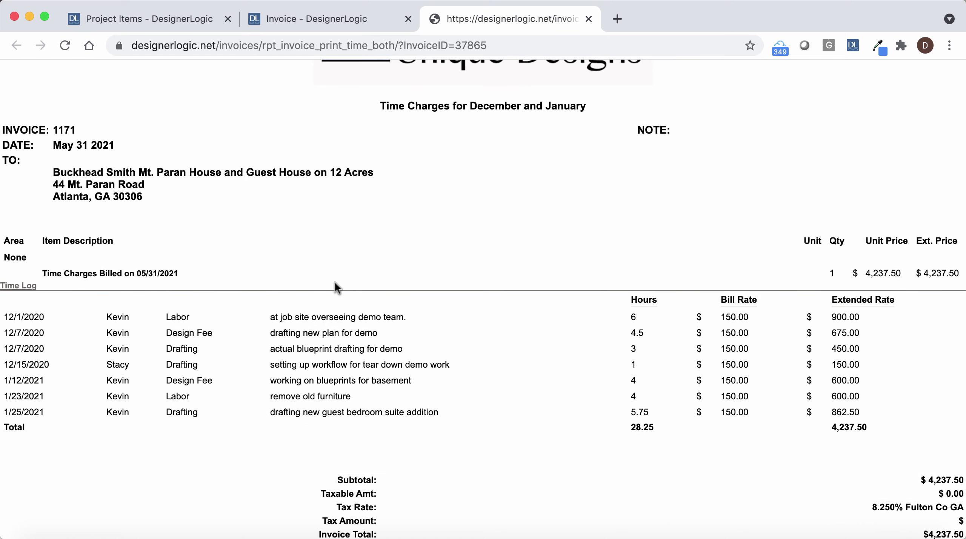
scroll(335, 283, "down", 3)
scroll(335, 282, "up", 1)
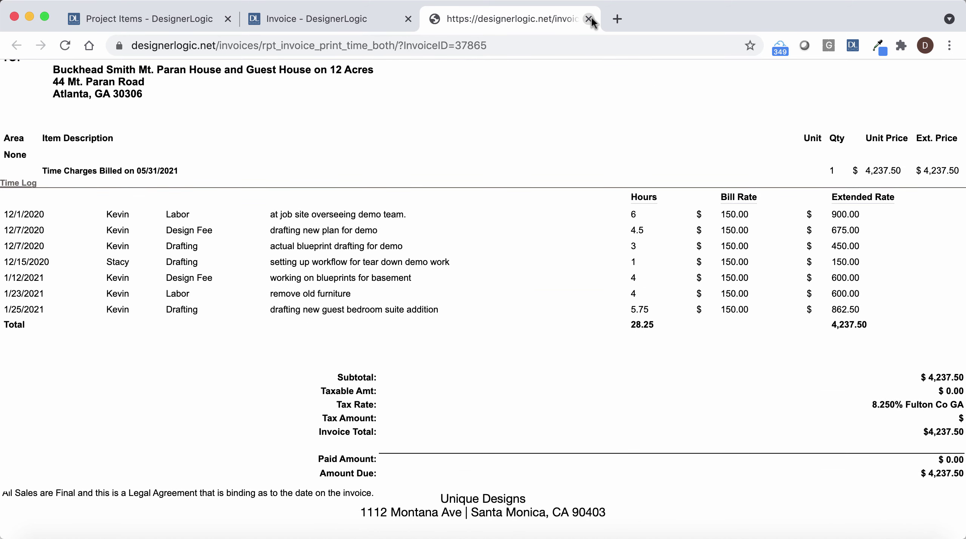
left_click(589, 18)
left_click(881, 124)
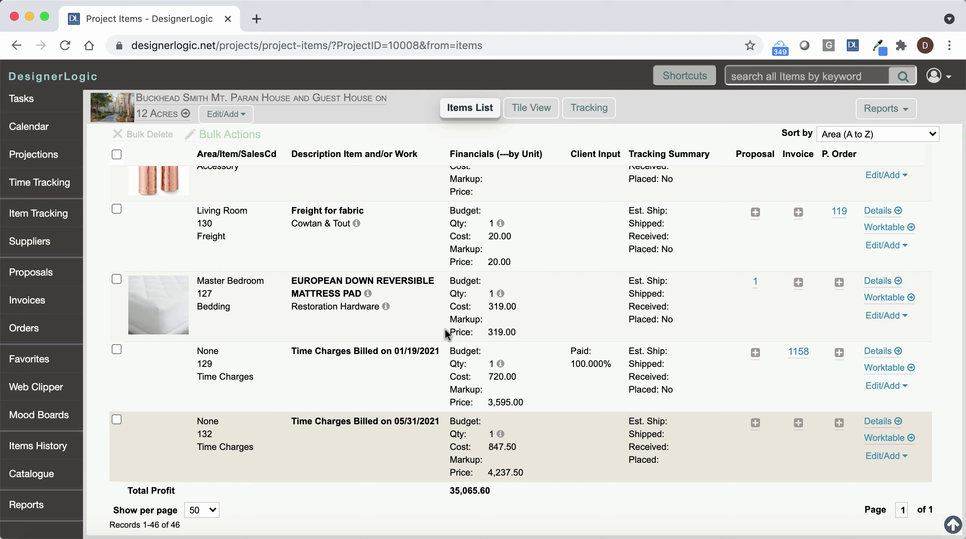